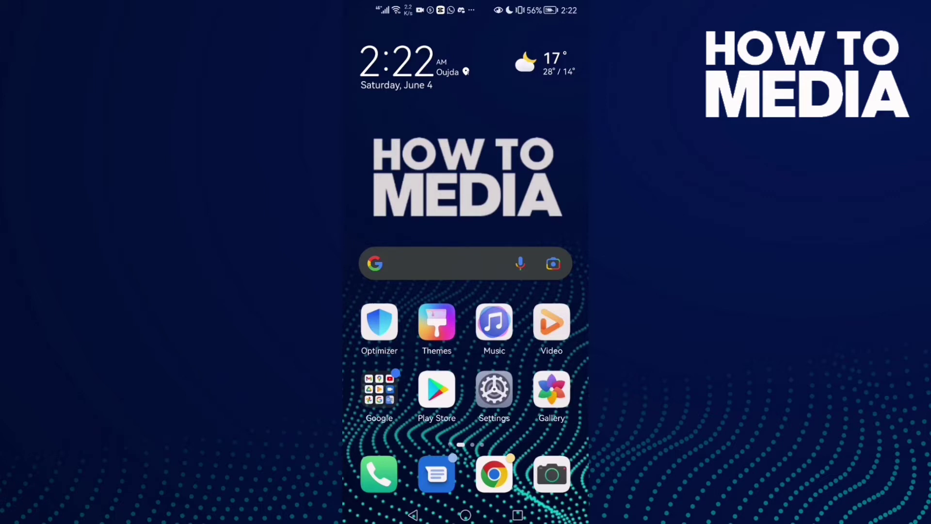
Step: Swipe to the Android home screen page that holds Facebook Lite
left_click_drag(538, 364, 378, 364)
Step: Launch Facebook Lite and reach the Activity log through the menu's Settings & privacy
left_click(388, 51)
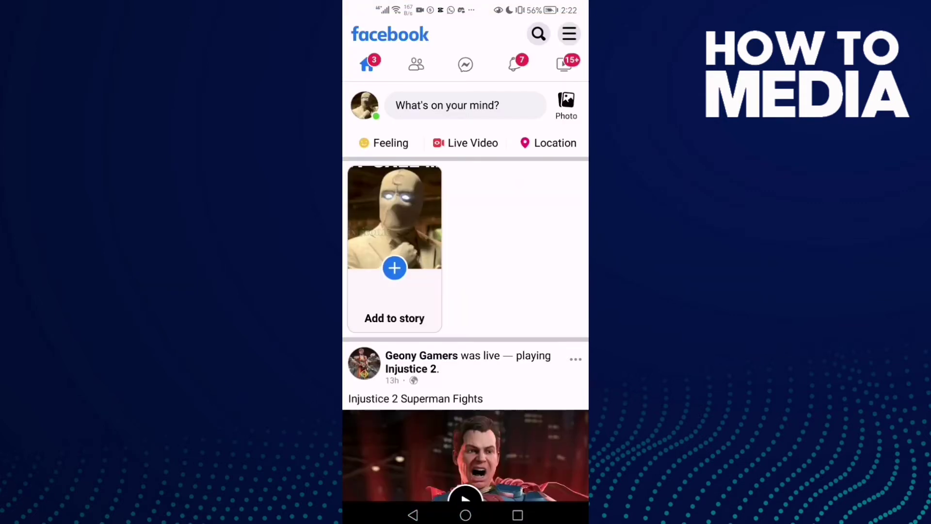
left_click(569, 34)
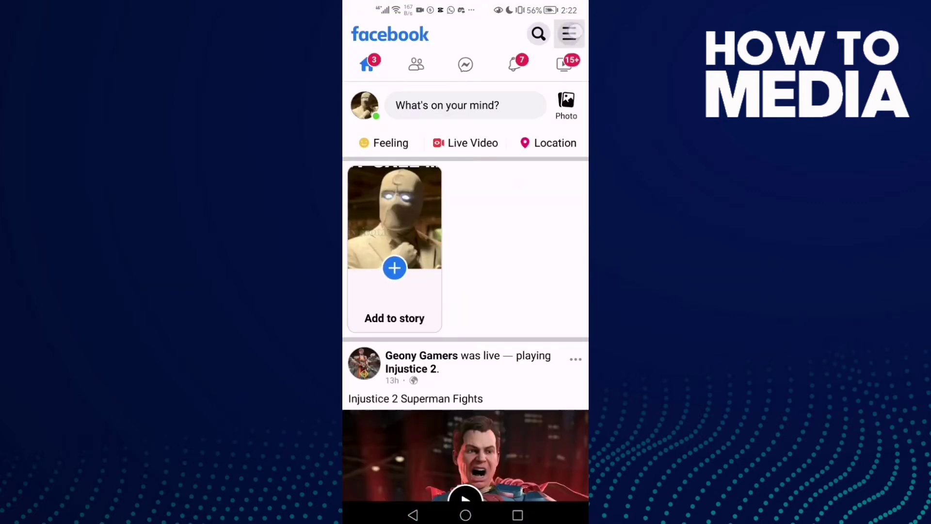
left_click_drag(510, 436, 545, 146)
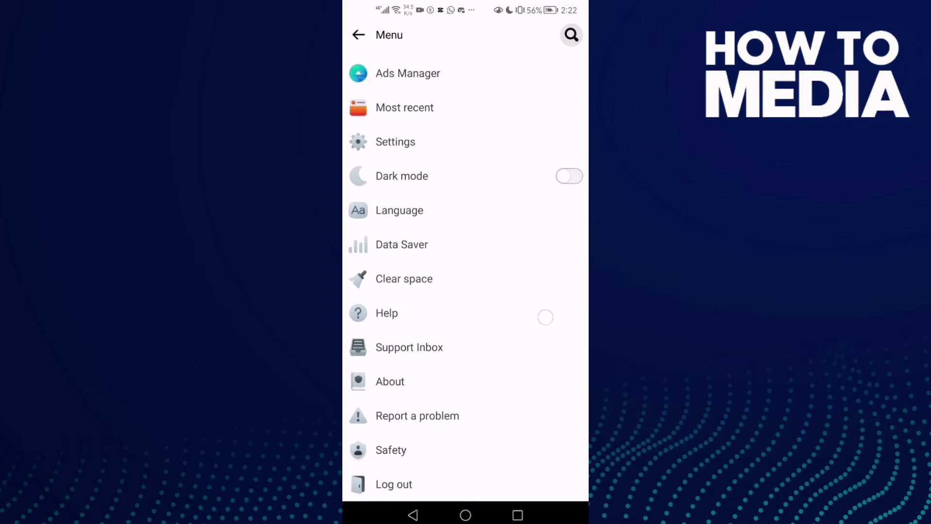
left_click(510, 141)
left_click_drag(510, 438, 546, 146)
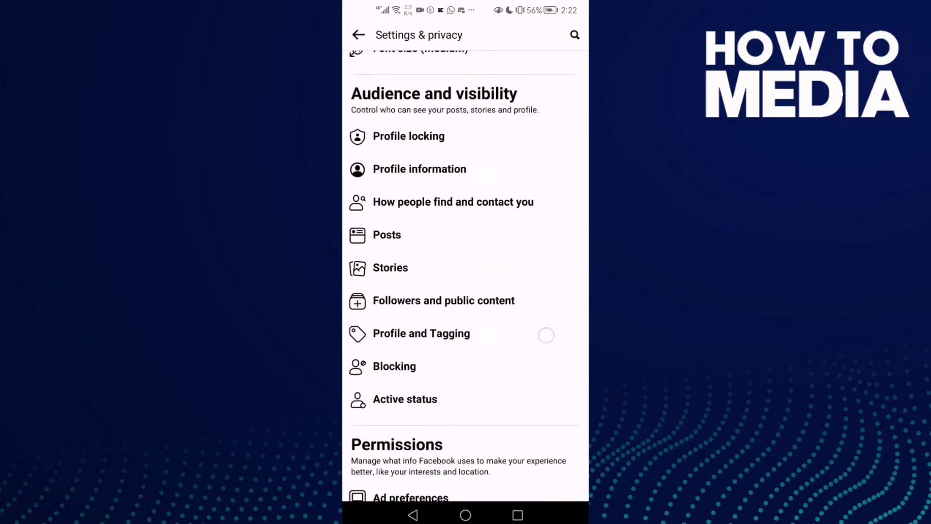
left_click_drag(546, 437, 546, 109)
left_click_drag(510, 291, 509, 342)
left_click(451, 249)
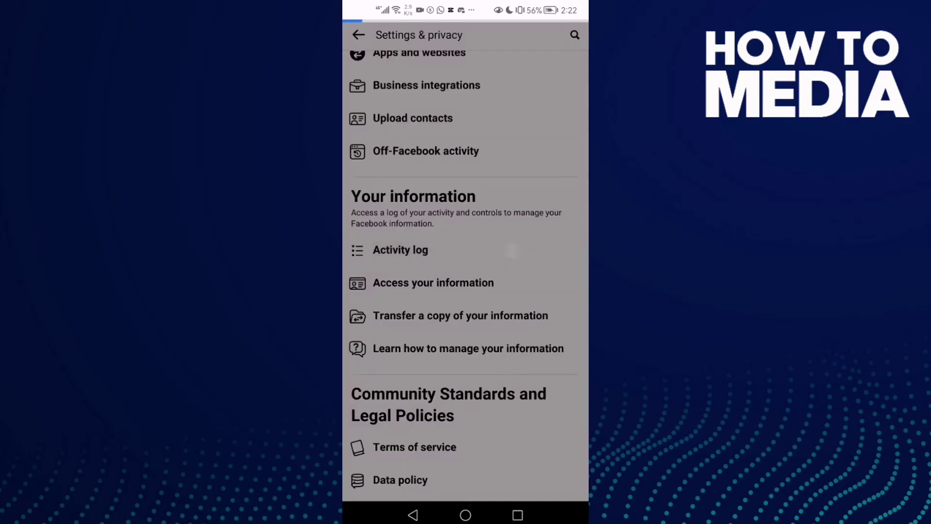
left_click_drag(509, 400, 509, 219)
left_click_drag(509, 365, 510, 291)
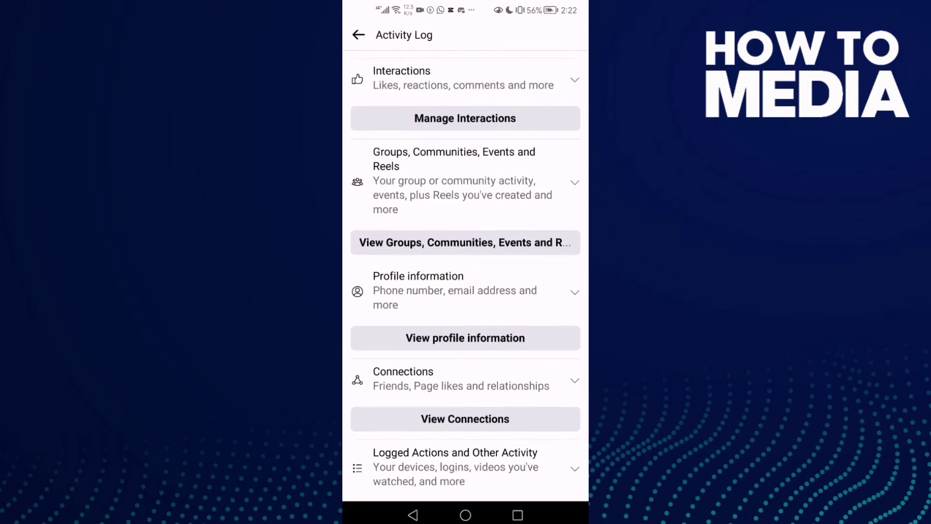
left_click_drag(510, 218, 509, 291)
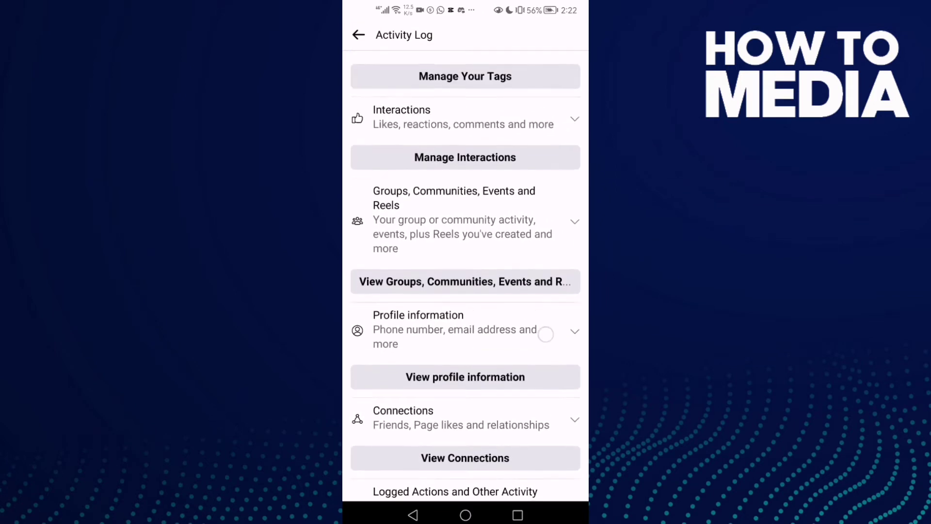
Step: Filter the Groups, Communities, Events and Reels log to Group admin actions, showing no items
left_click(522, 225)
left_click_drag(561, 437, 562, 234)
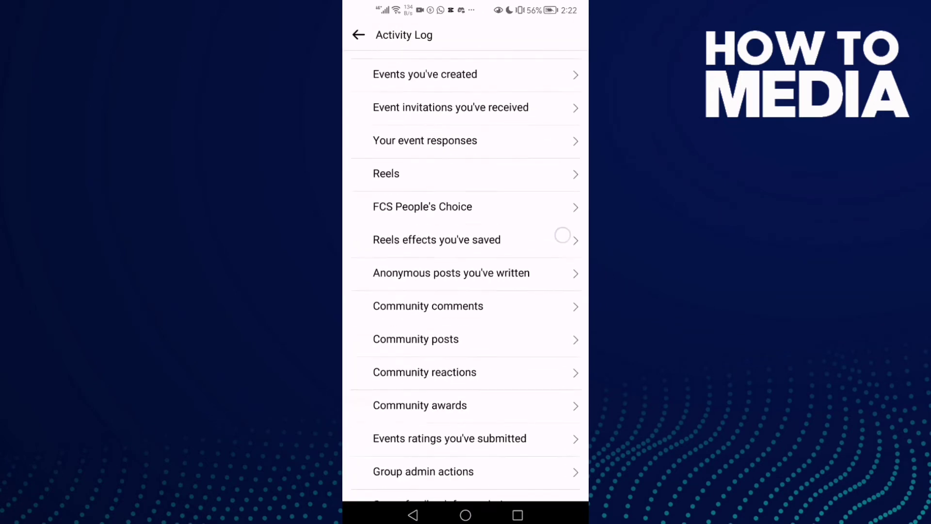
left_click_drag(563, 400, 563, 219)
left_click(510, 233)
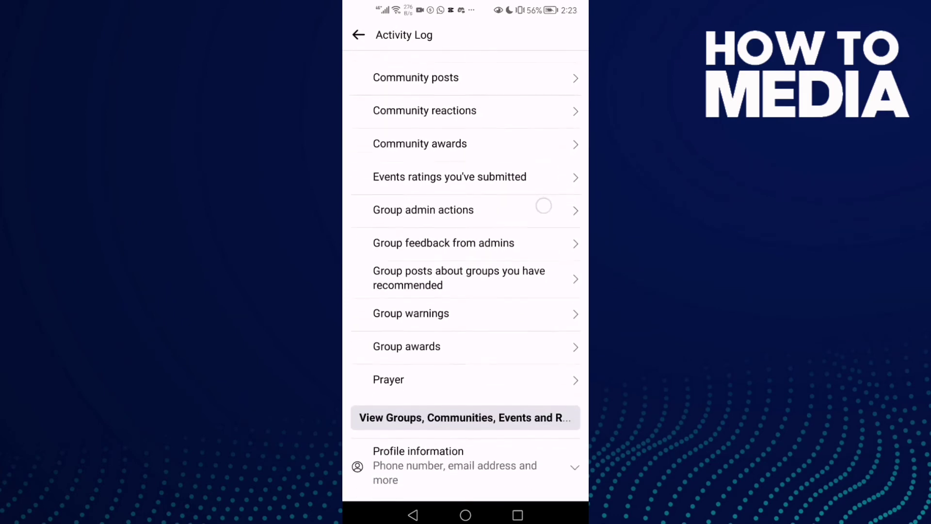
mouse_move(520, 232)
left_mouse_down()
mouse_move(520, 214)
mouse_move(524, 233)
mouse_move(495, 255)
left_mouse_up()
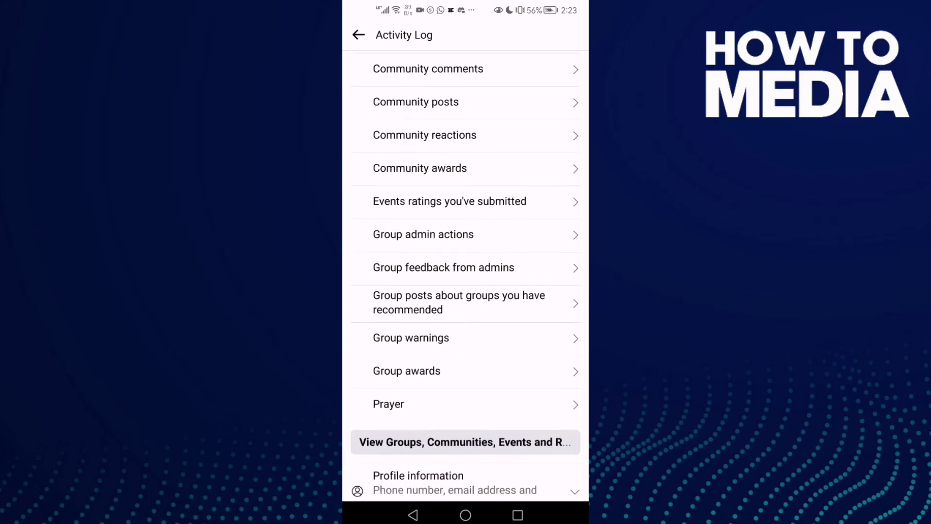
left_click(508, 225)
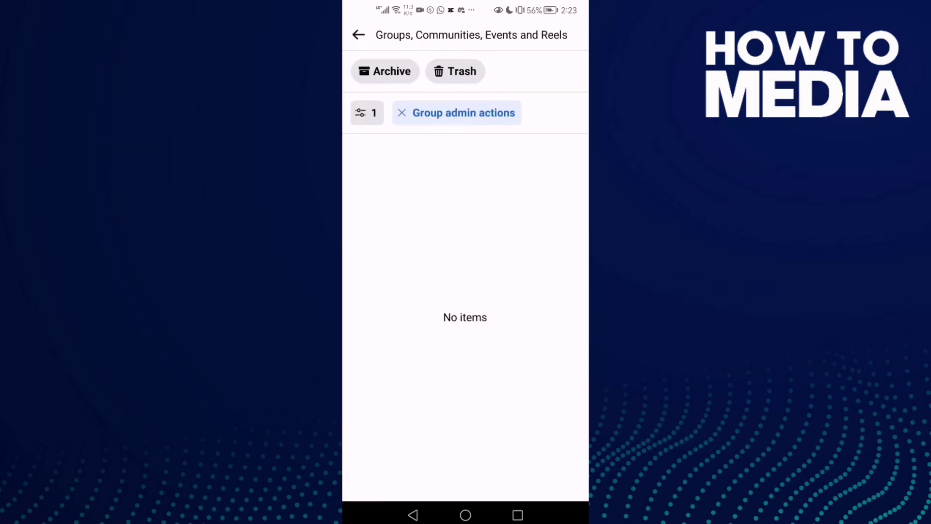